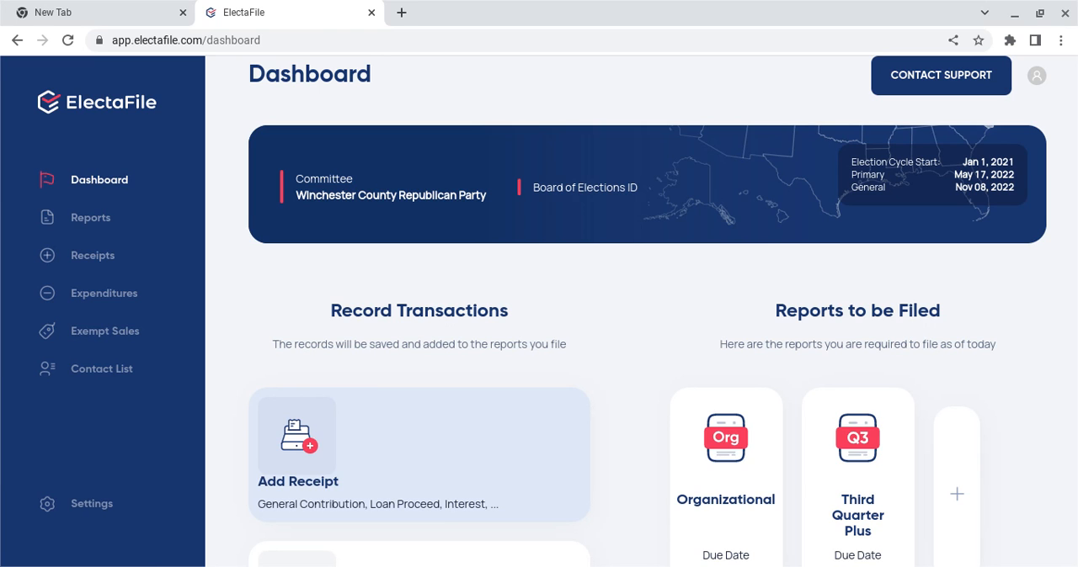
Step: Review the committee's contact list, expenditures and receipts, and return to the dashboard
left_click(118, 398)
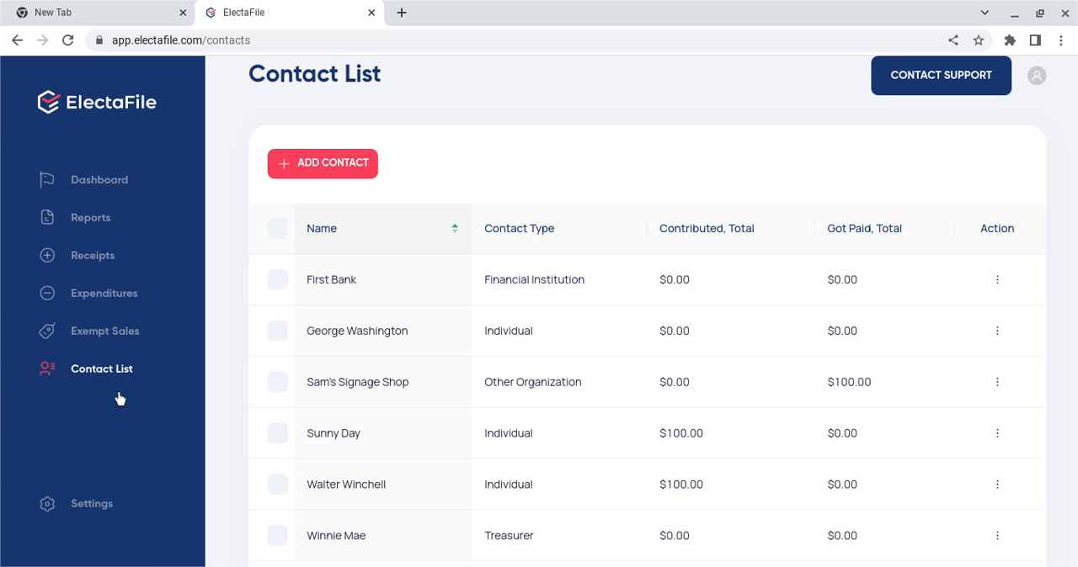
scroll(257, 346, "down", 1)
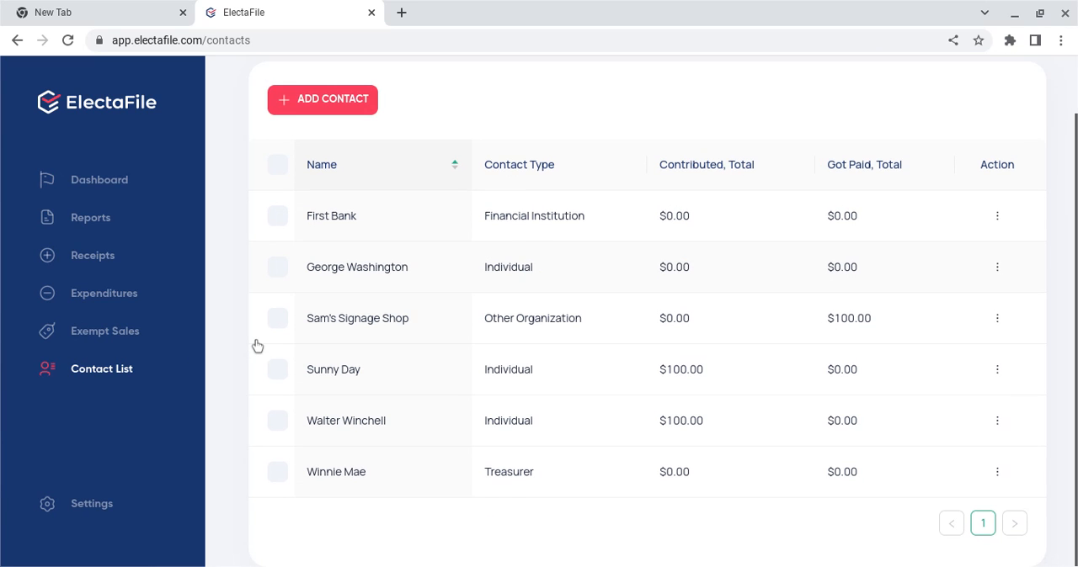
scroll(255, 344, "up", 1)
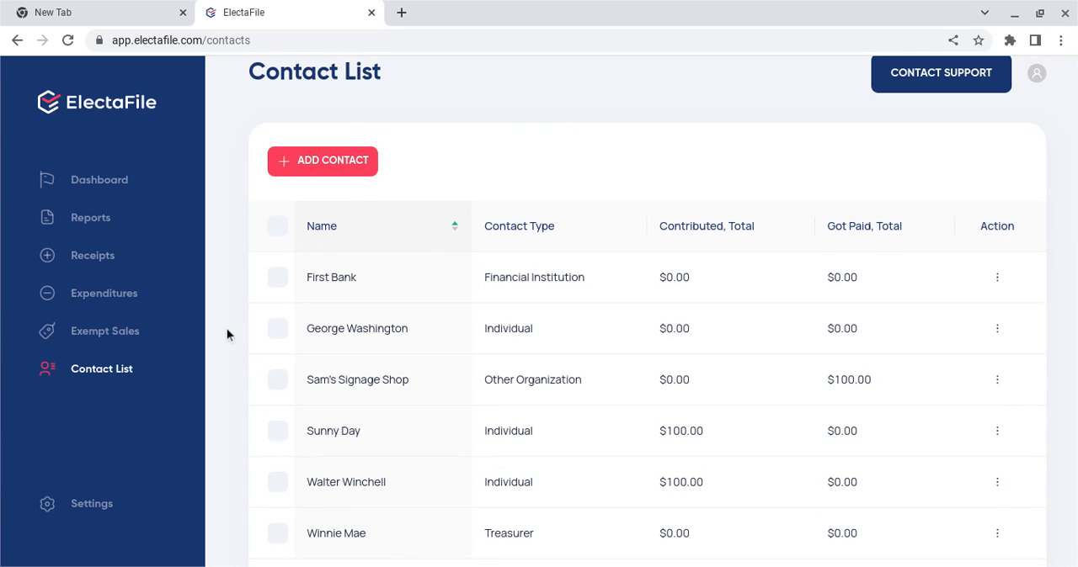
left_click(117, 296)
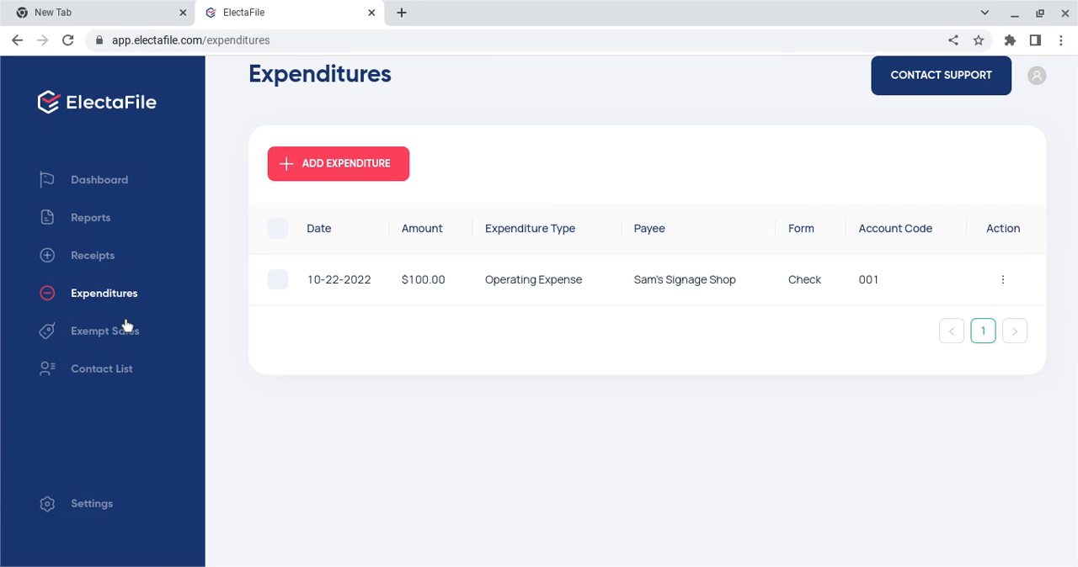
left_click(107, 277)
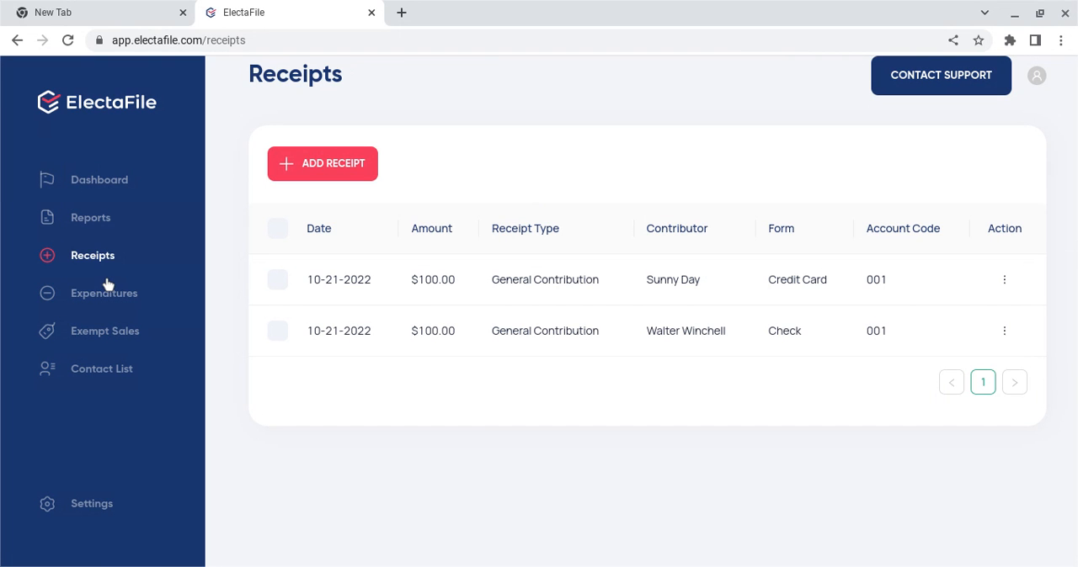
left_click(99, 308)
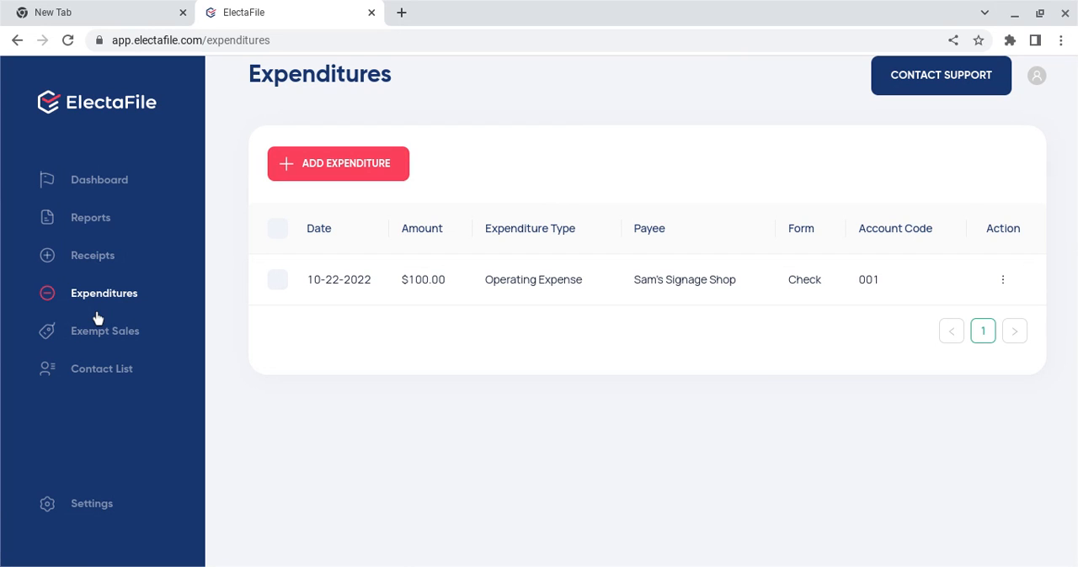
left_click(118, 208)
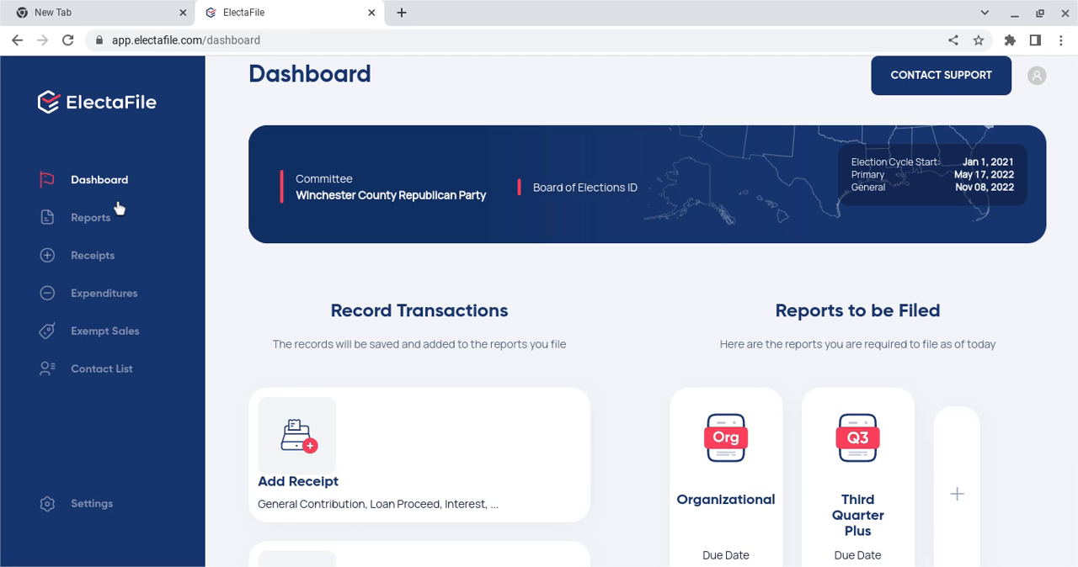
Step: Delete the existing 2022 Third Quarter Plus report from the reports list
left_click(100, 226)
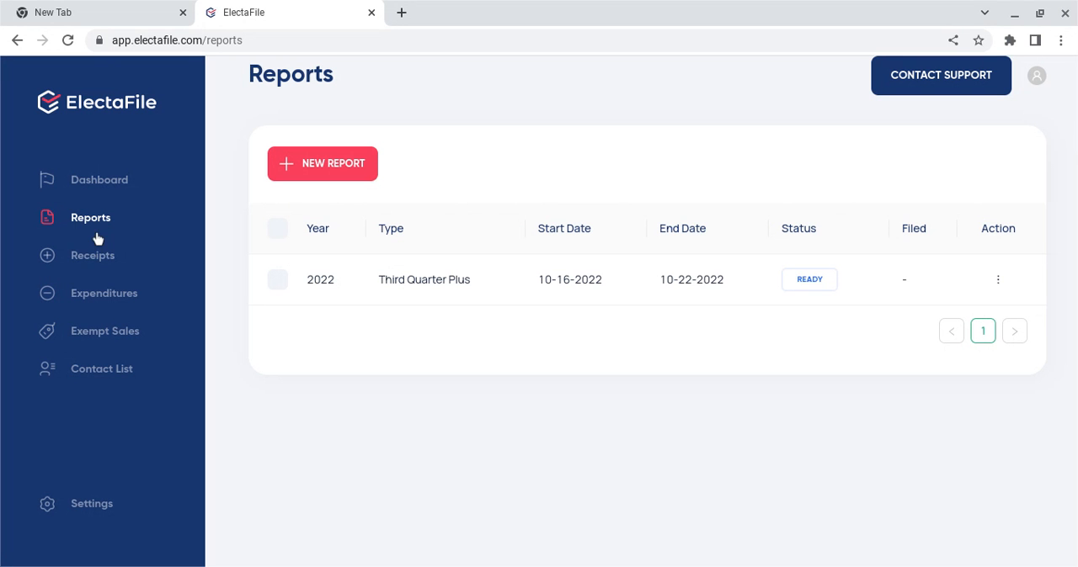
left_click(998, 302)
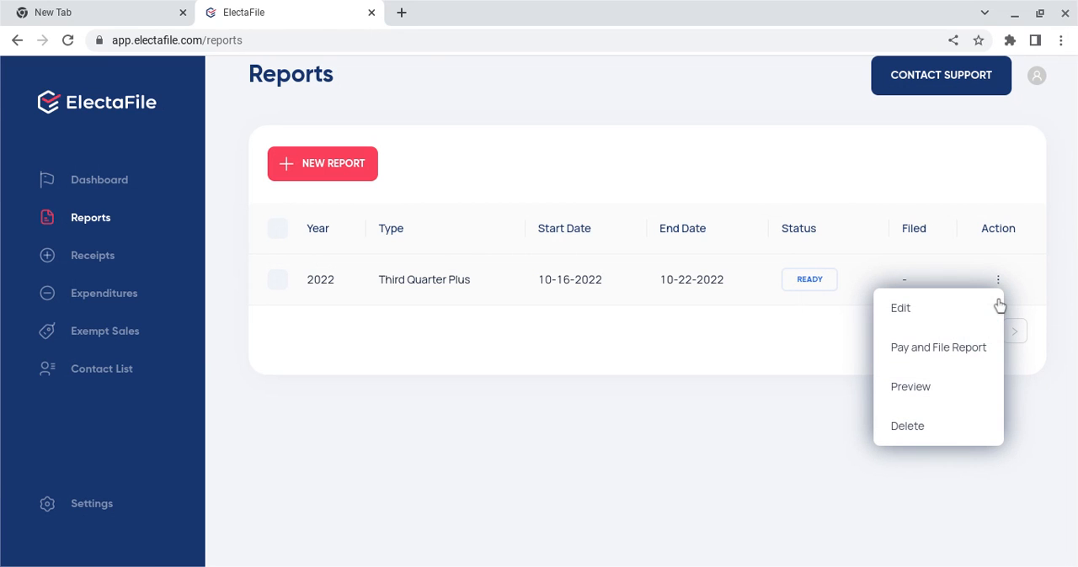
left_click(910, 441)
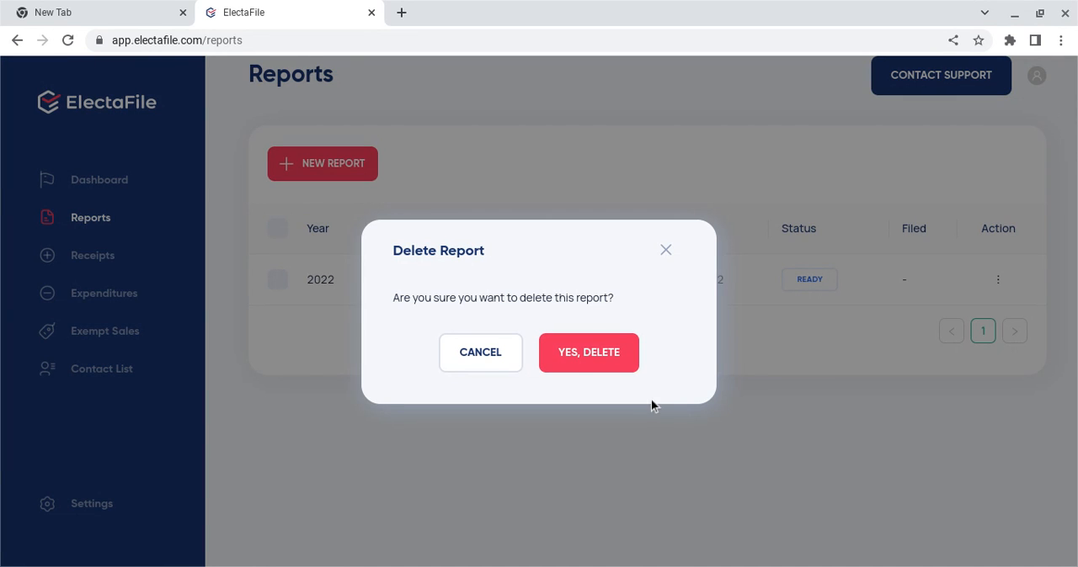
left_click(614, 368)
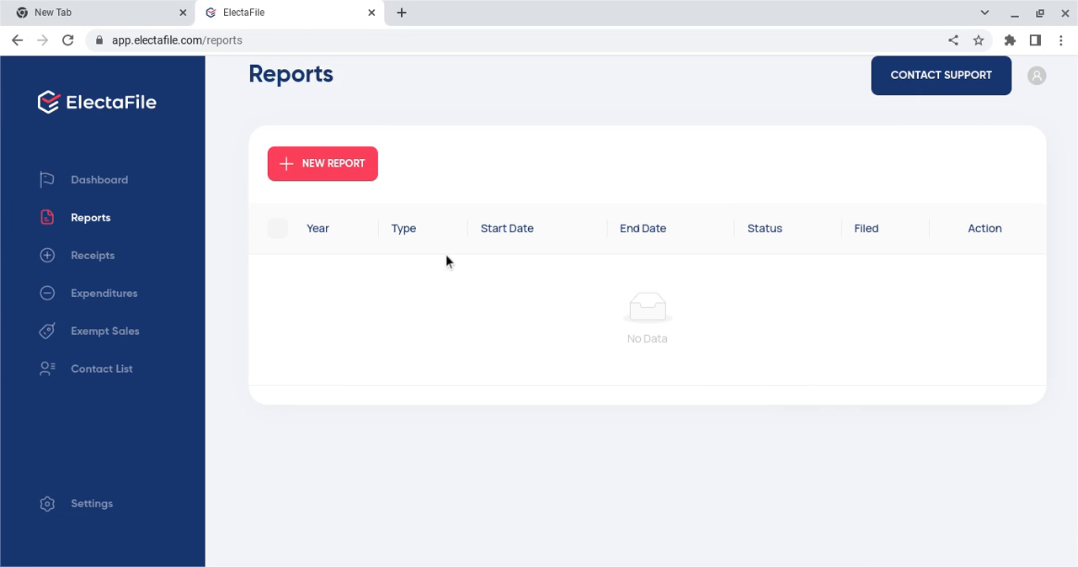
Step: Start a new 2022 Third Quarter Plus report for the period 10-16-2022 to 10-22-2022
left_click(361, 178)
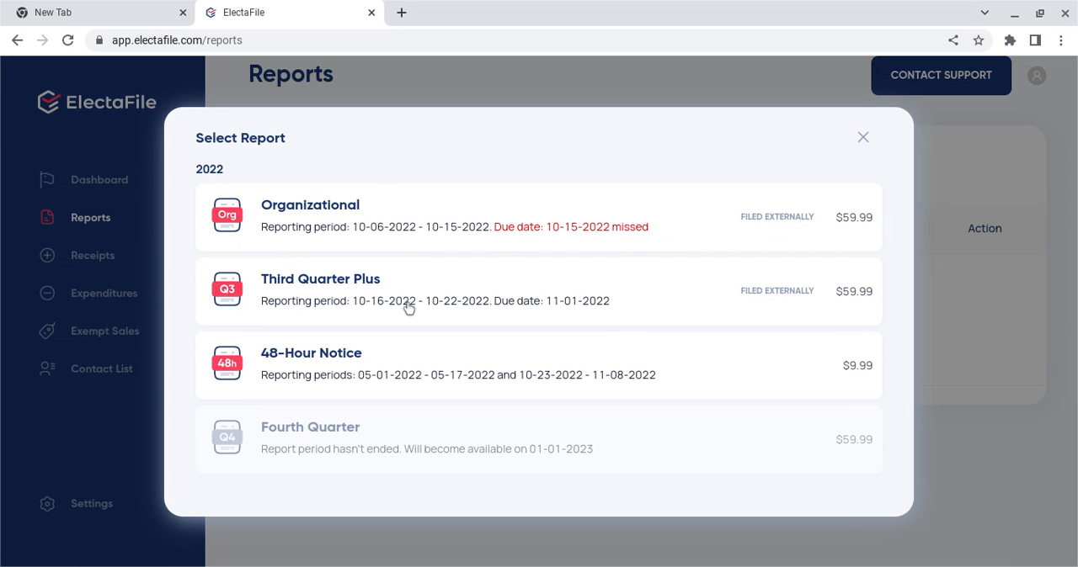
left_click(409, 308)
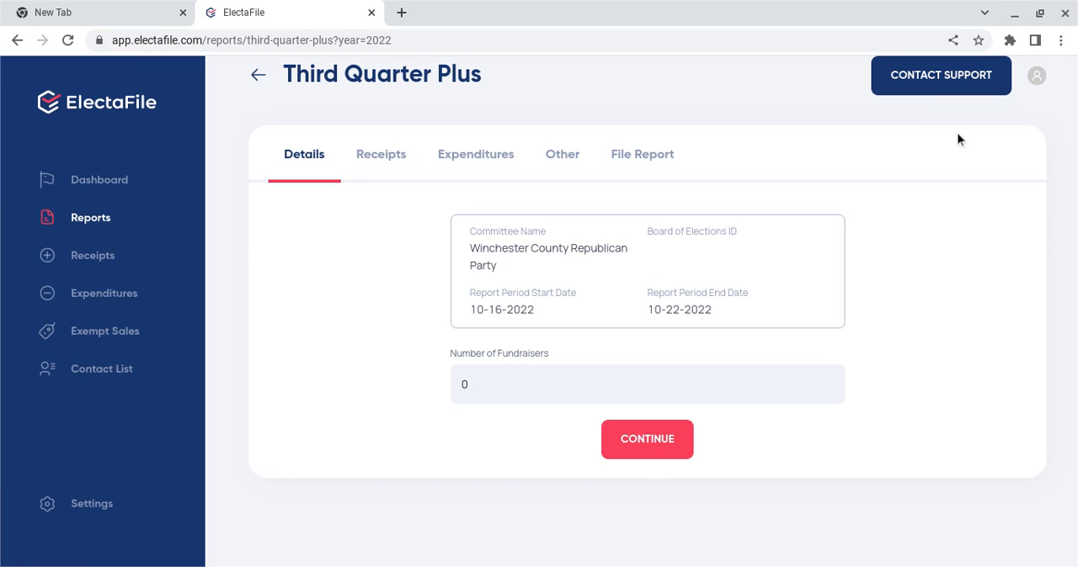
left_click(1033, 85)
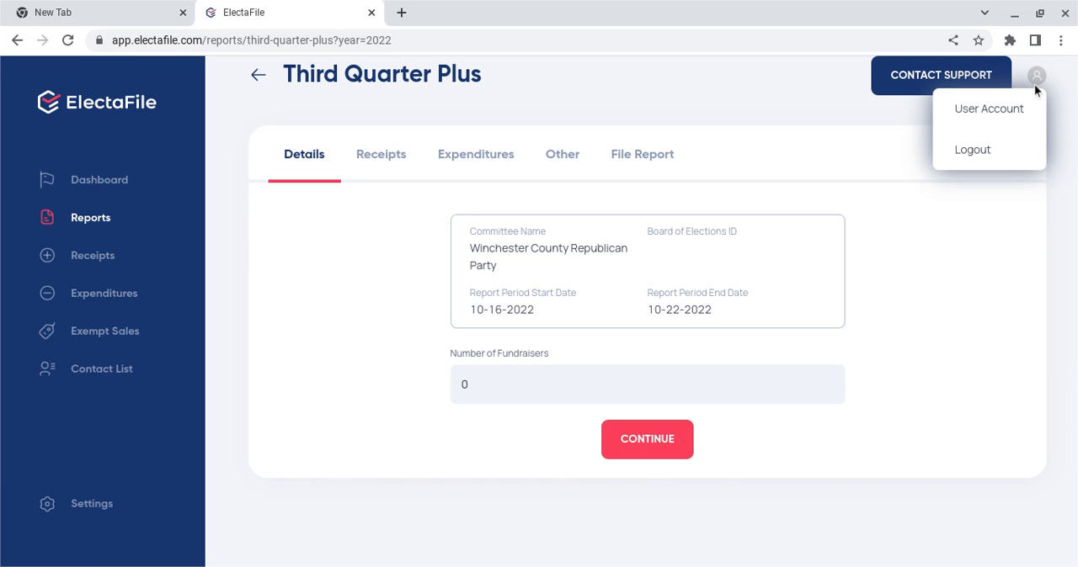
left_click_drag(1033, 84, 904, 254)
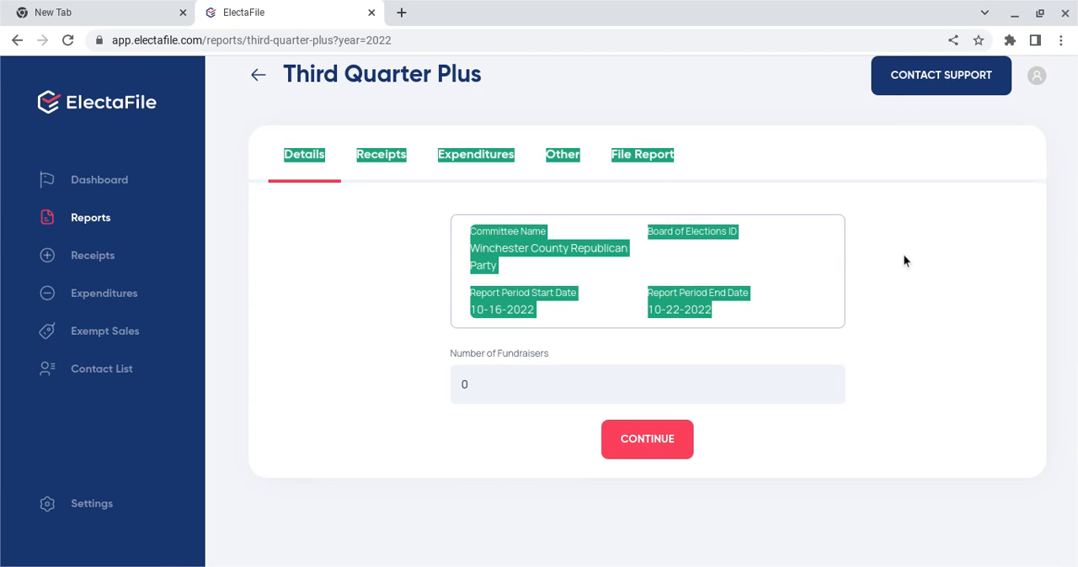
left_click(907, 253)
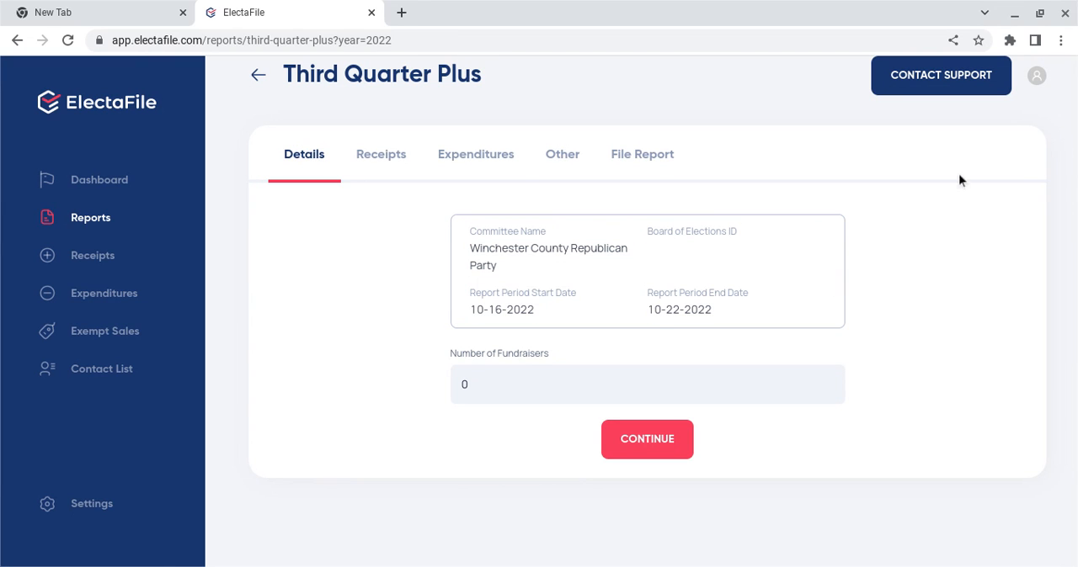
left_click(1038, 82)
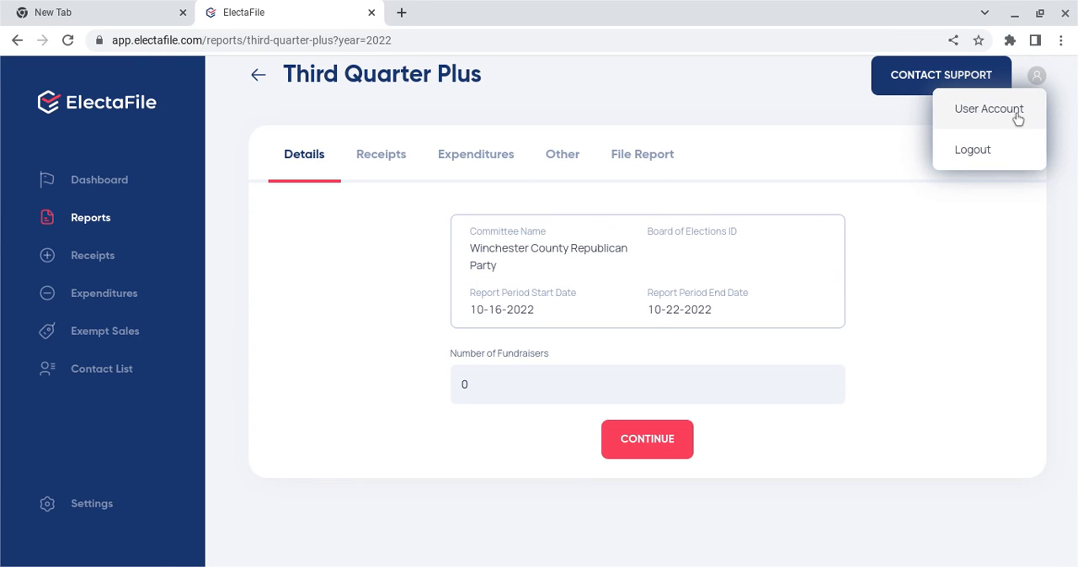
left_click(826, 278)
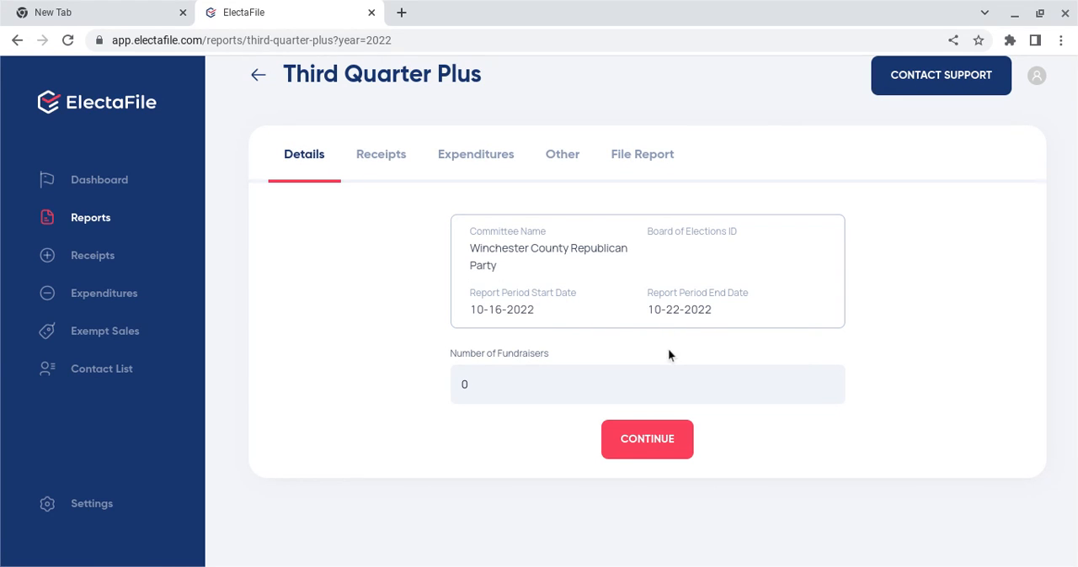
Step: Set the report's number of fundraisers to 3 and continue to its receipts
left_click(525, 407)
key("BackSpace")
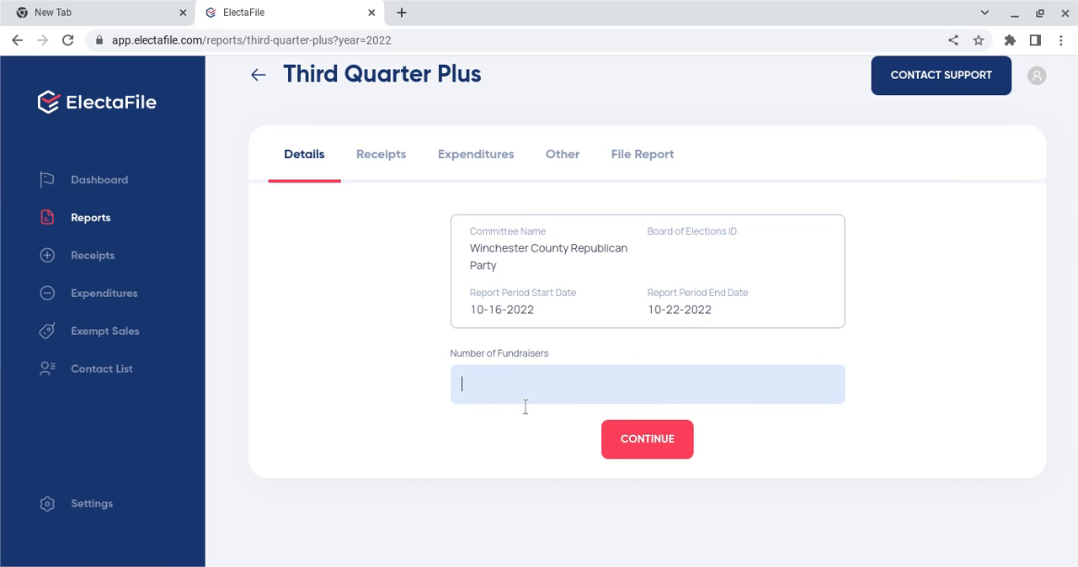
type("3")
left_click(639, 472)
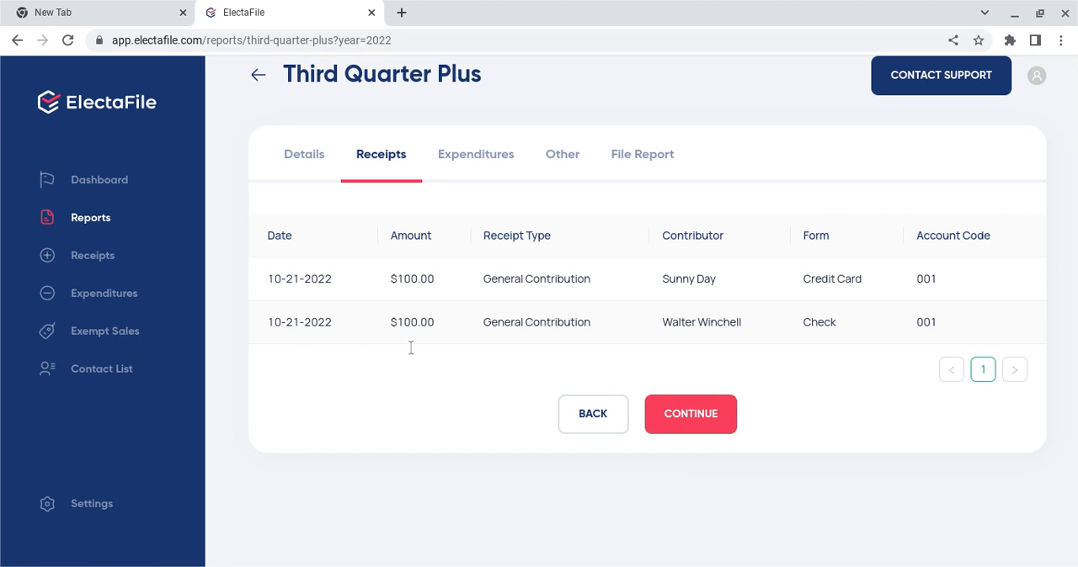
Step: Advance the report through its receipts, expenditures and other forms to the filing stage, leaving the optional forms unfilled
left_click(685, 408)
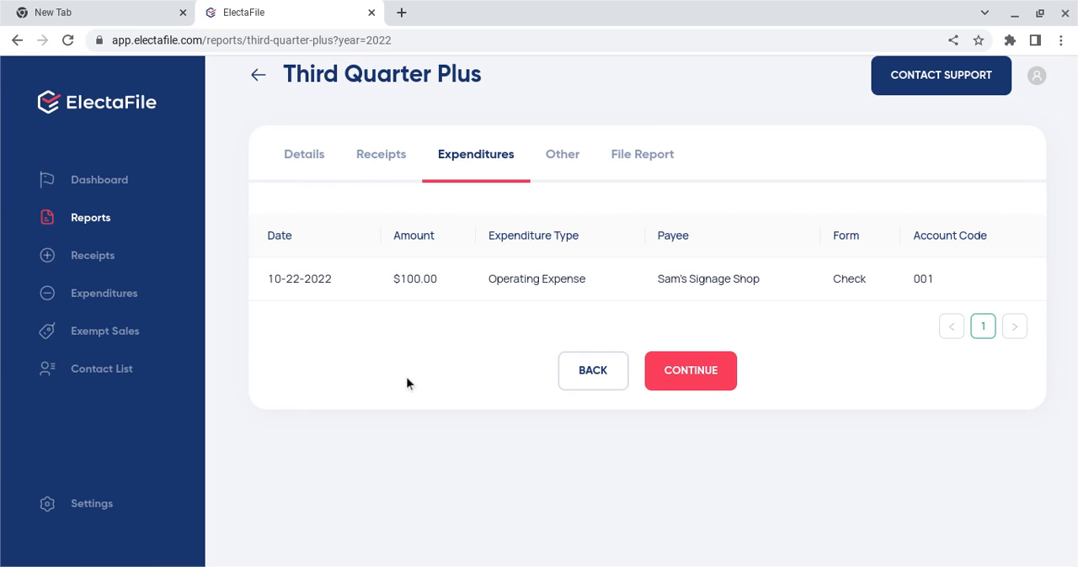
left_click(690, 417)
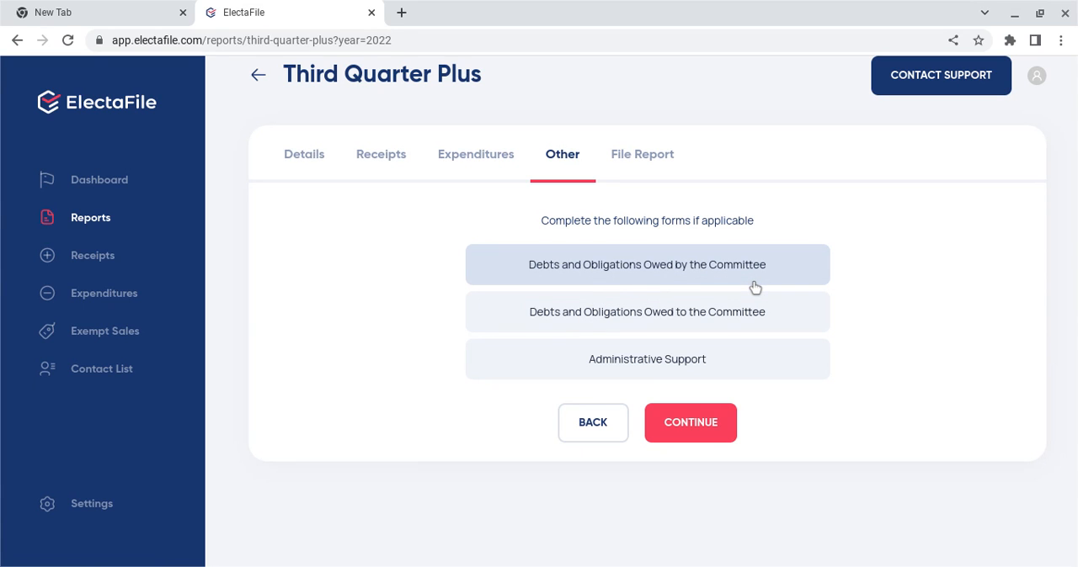
left_click(689, 430)
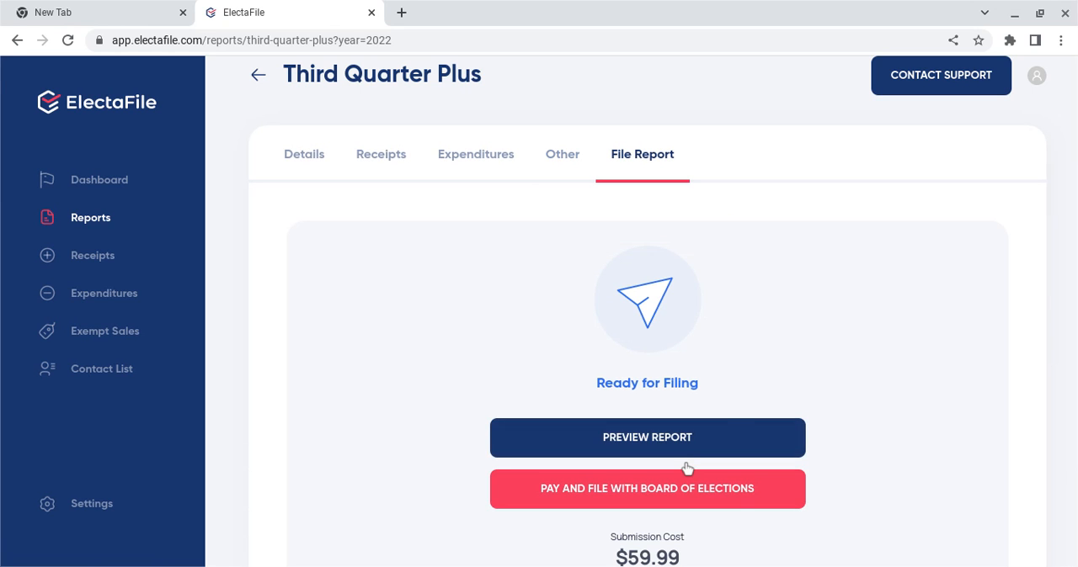
Step: Preview the Third Quarter Plus report, examine the pages from the disclosure cover to the expenditure totals, and close the preview
scroll(778, 345, "down", 2)
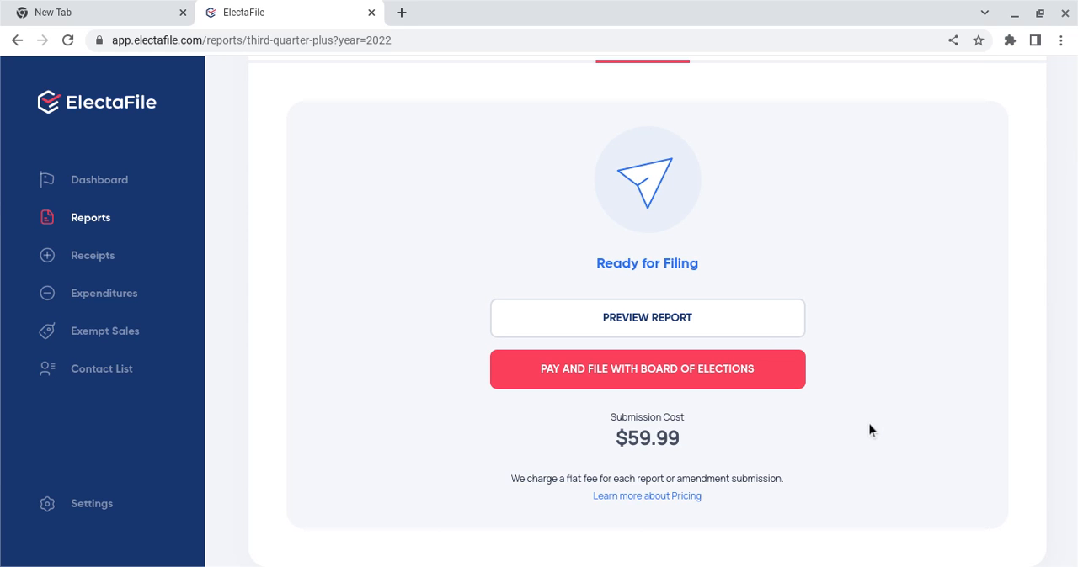
left_click(718, 337)
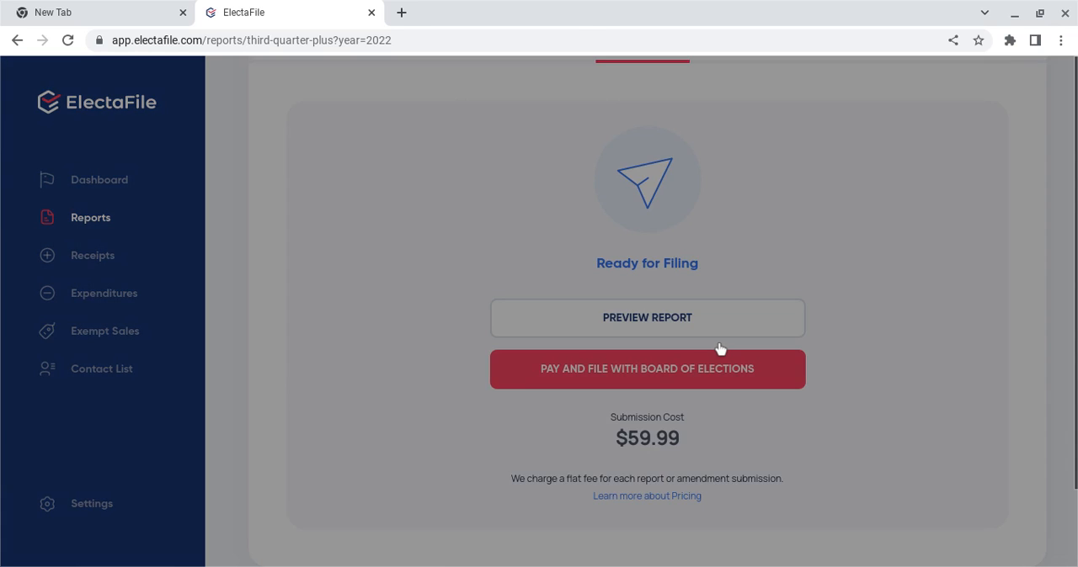
scroll(632, 321, "down", 7)
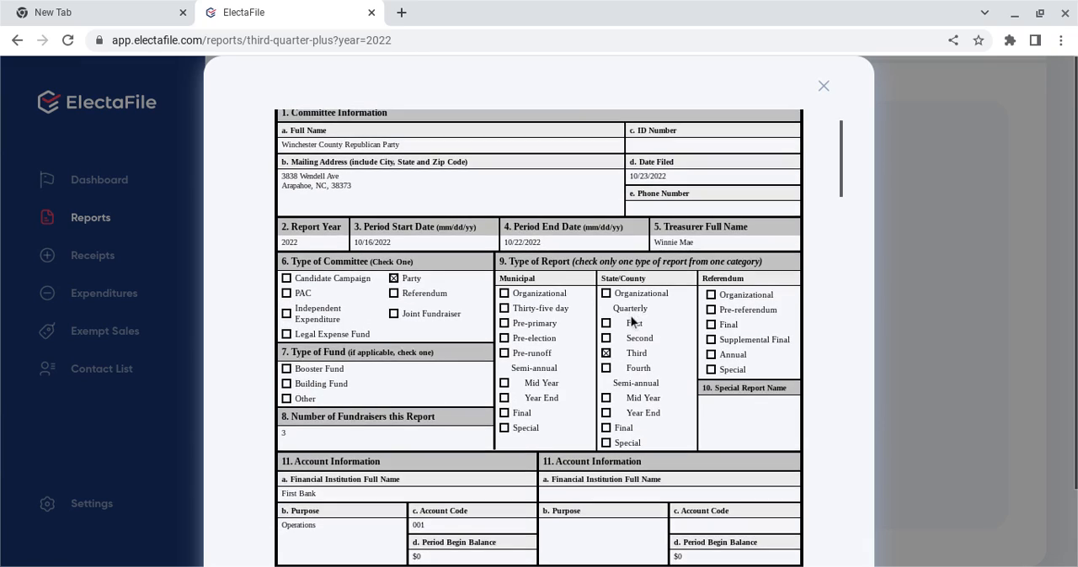
scroll(631, 321, "down", 4)
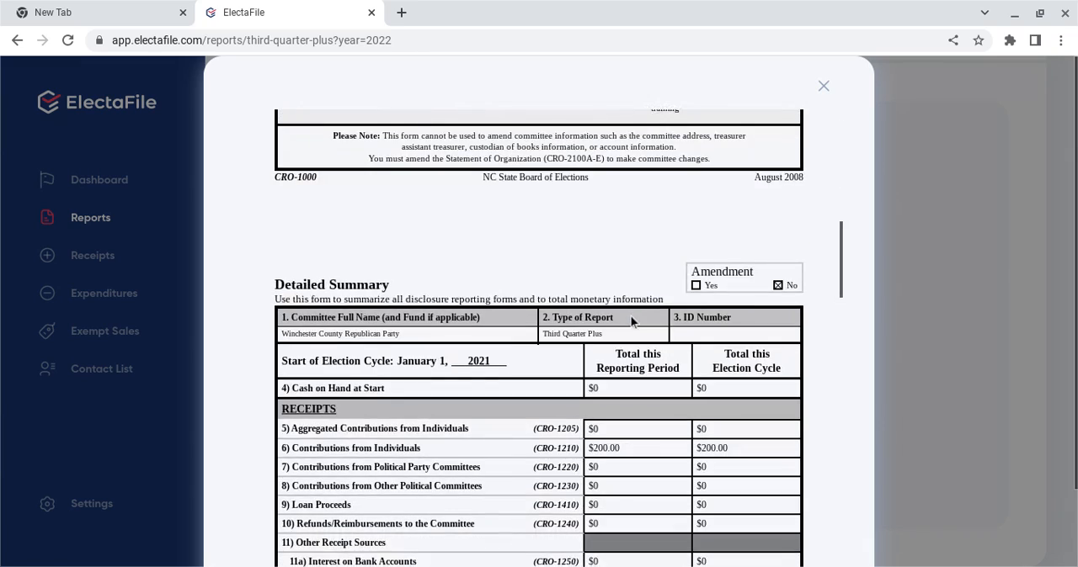
scroll(632, 321, "down", 20)
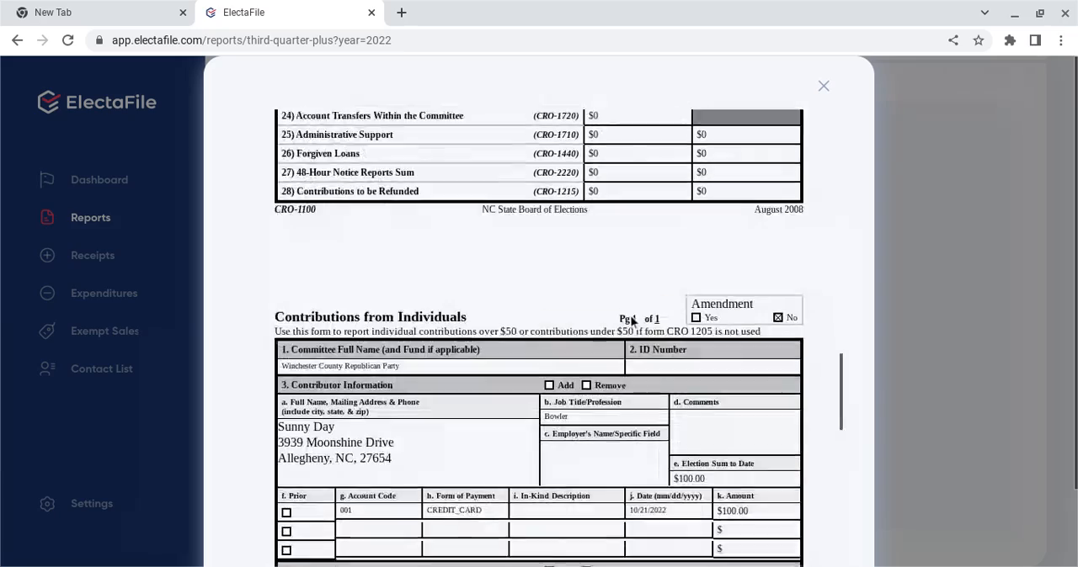
scroll(632, 321, "down", 3)
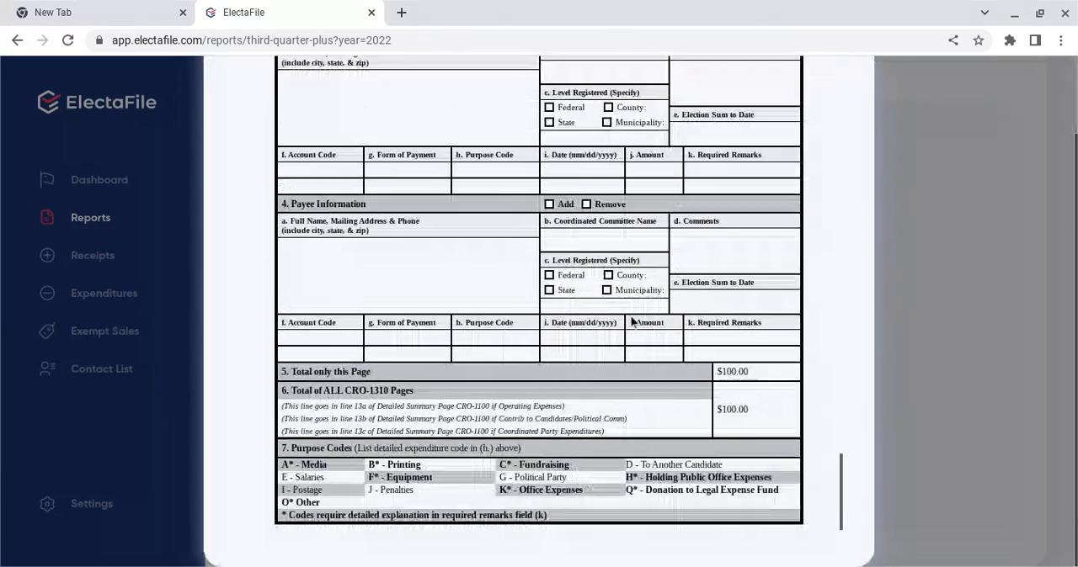
scroll(632, 320, "up", 20)
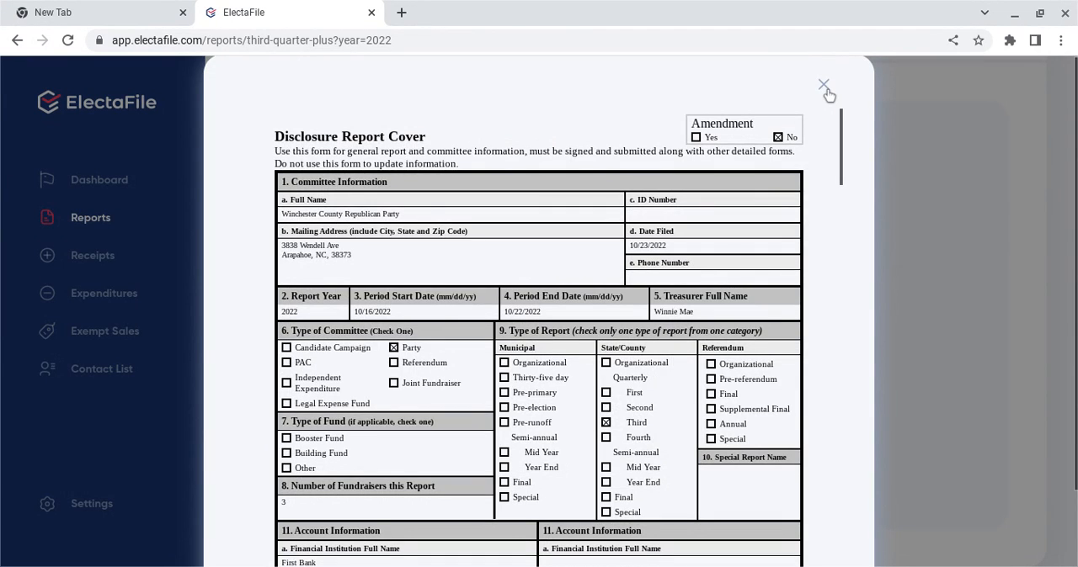
left_click(823, 86)
Step: Examine the payment checkout for filing with the Board of Elections, and return to the reports list without paying
left_click(658, 381)
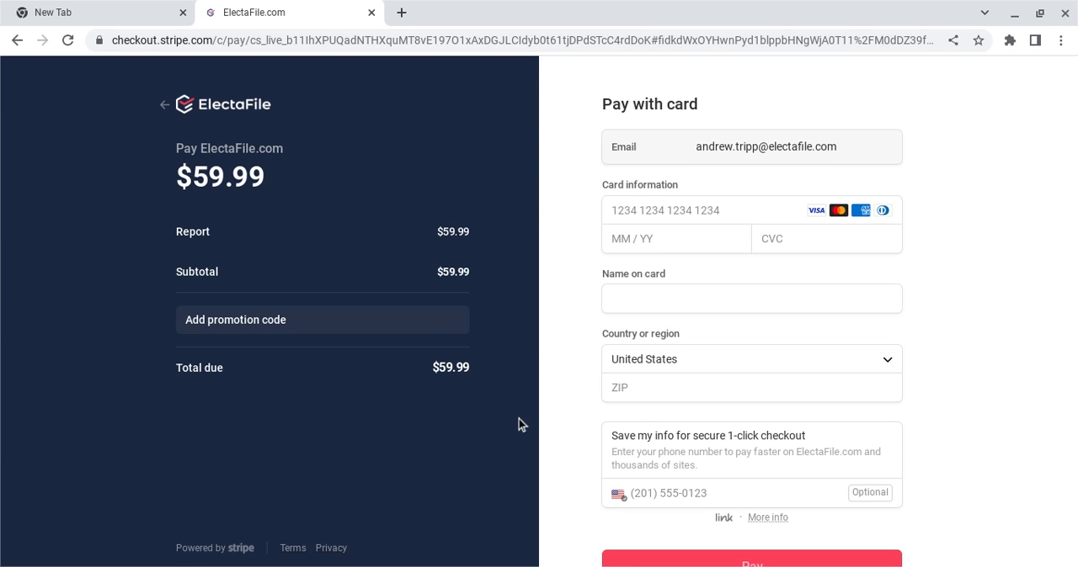
scroll(518, 424, "down", 1)
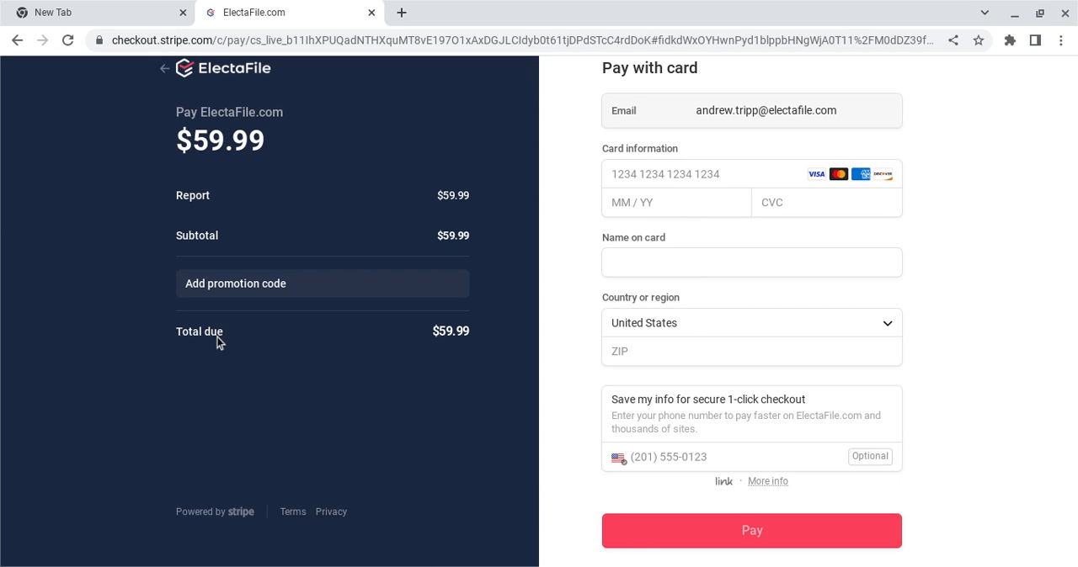
scroll(219, 339, "up", 1)
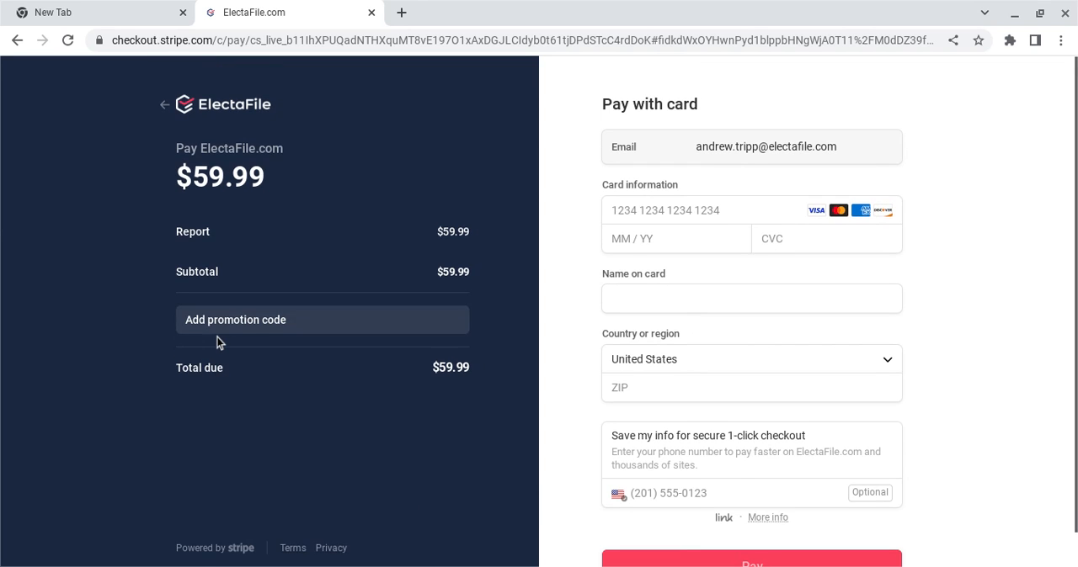
left_click(165, 119)
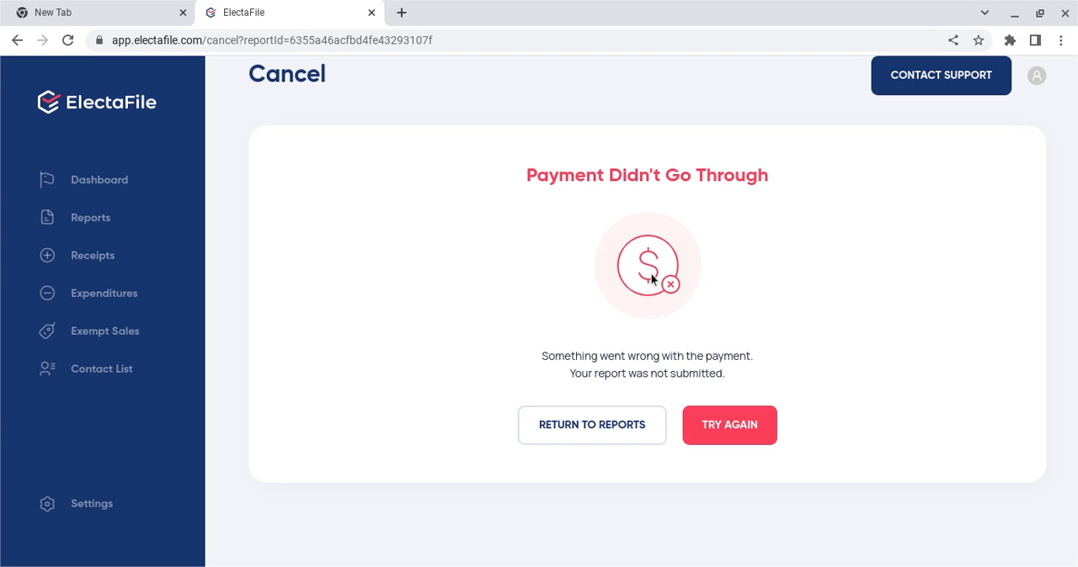
left_click(599, 436)
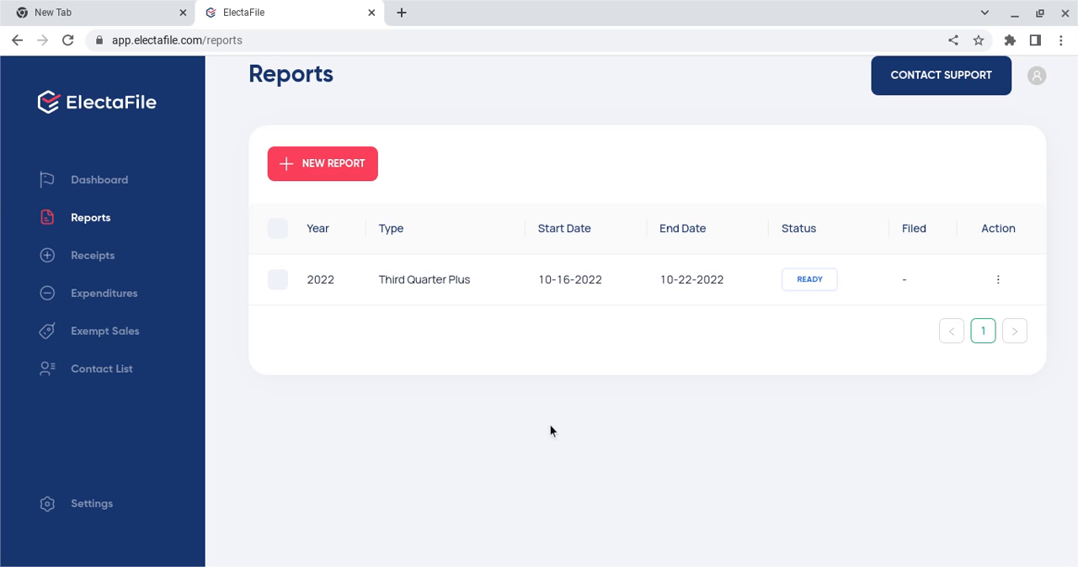
Step: Preview the 2022 Third Quarter Plus report from the reports list, view its disclosure cover, and close the preview
left_click(997, 299)
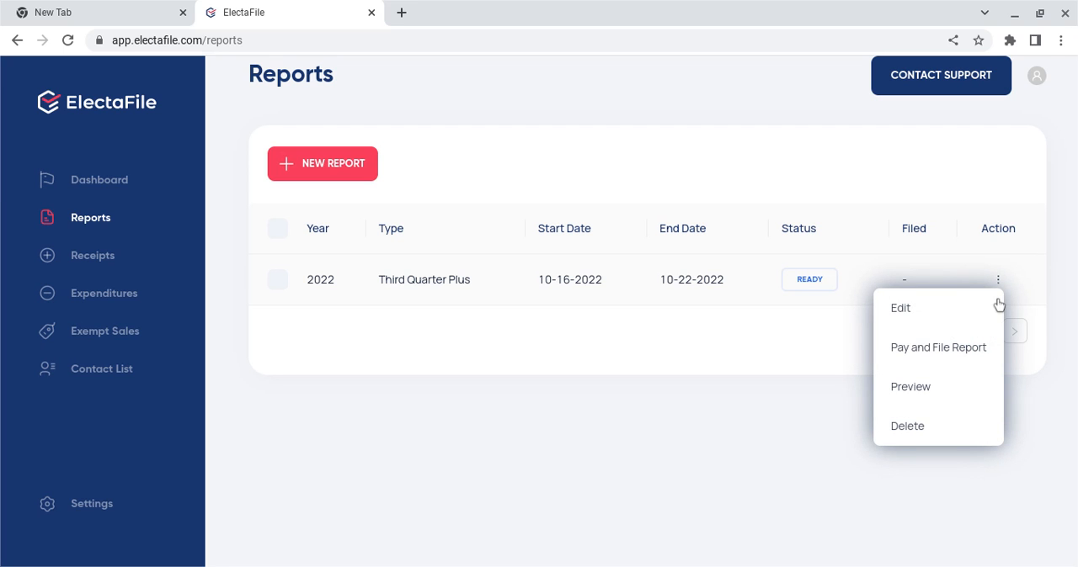
left_click(903, 414)
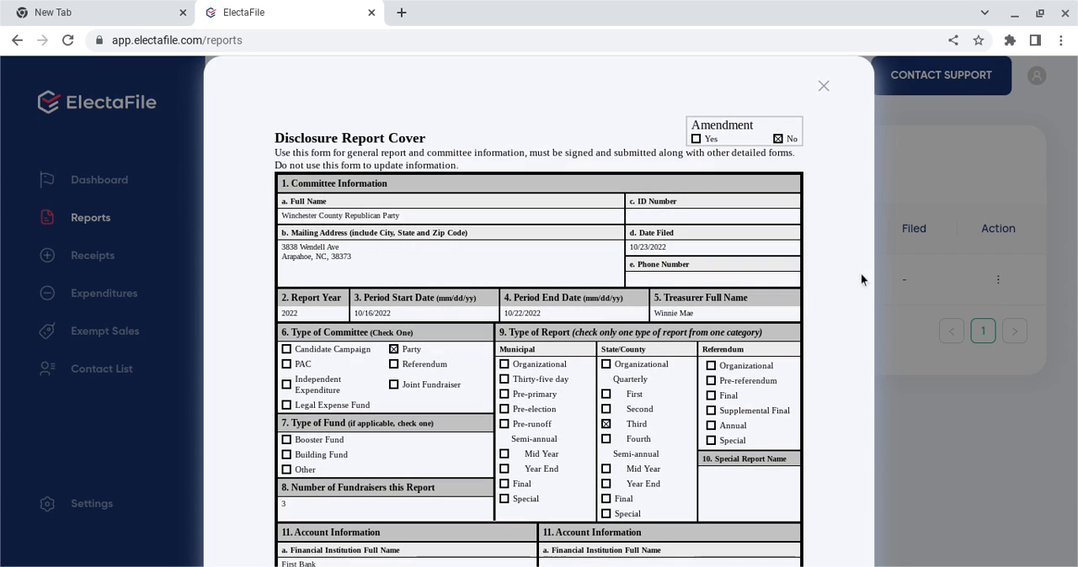
left_click(823, 87)
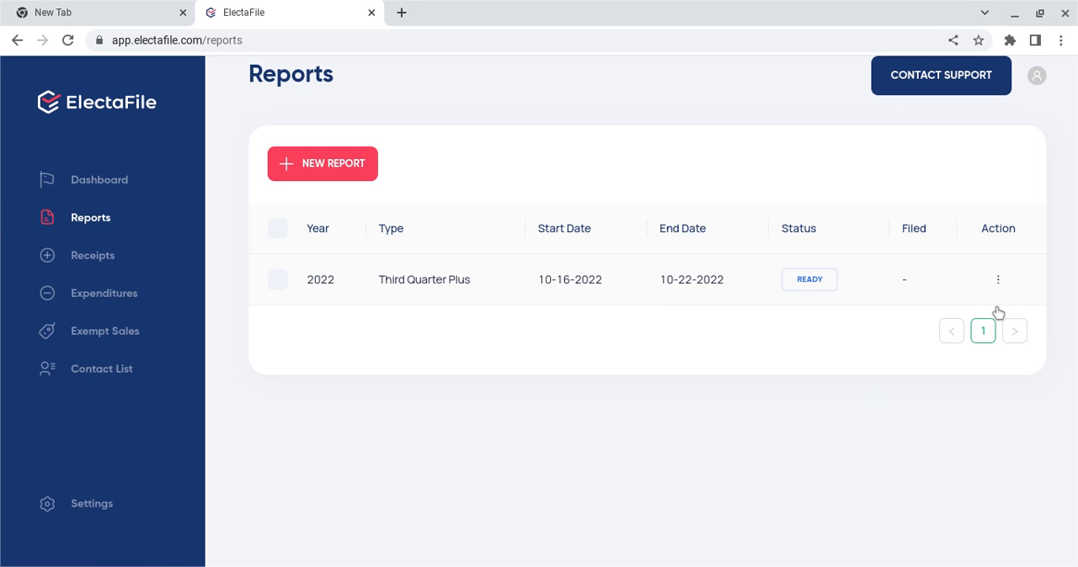
Step: Open the Third Quarter Plus report for editing to view its details, and return to its available actions in the reports list
left_click(997, 282)
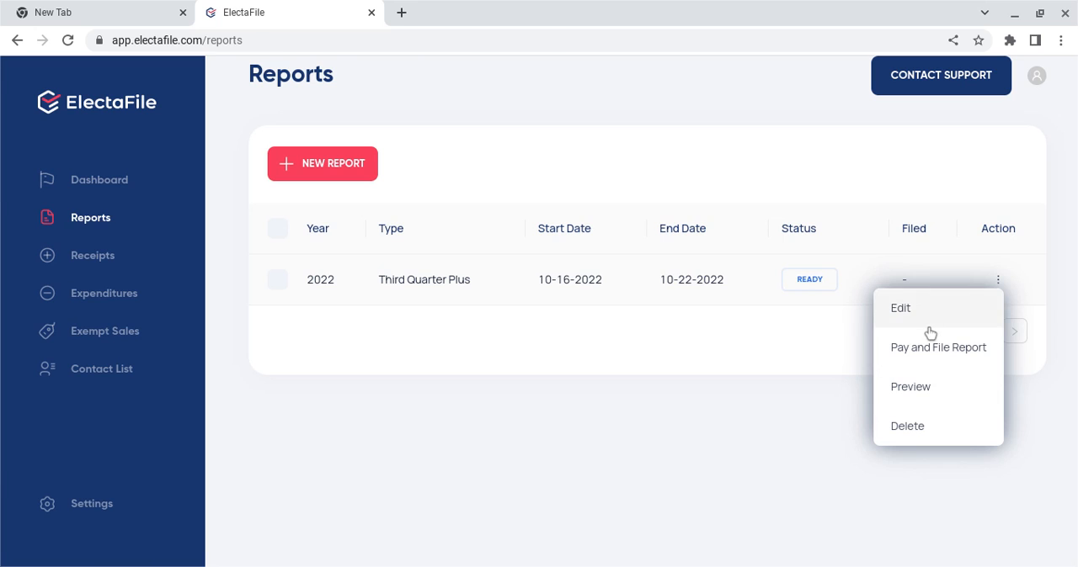
left_click(929, 330)
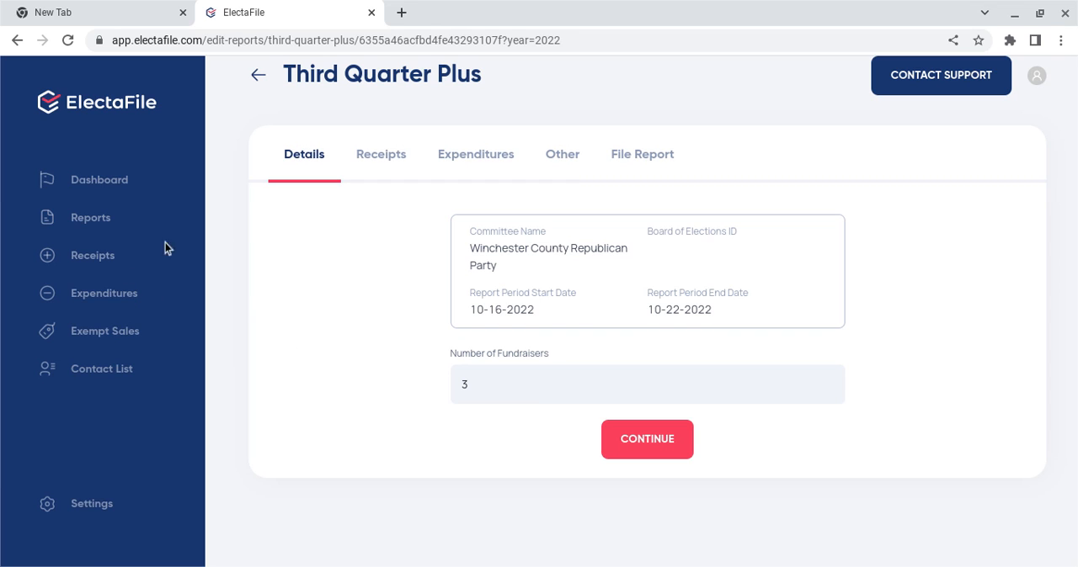
left_click(83, 228)
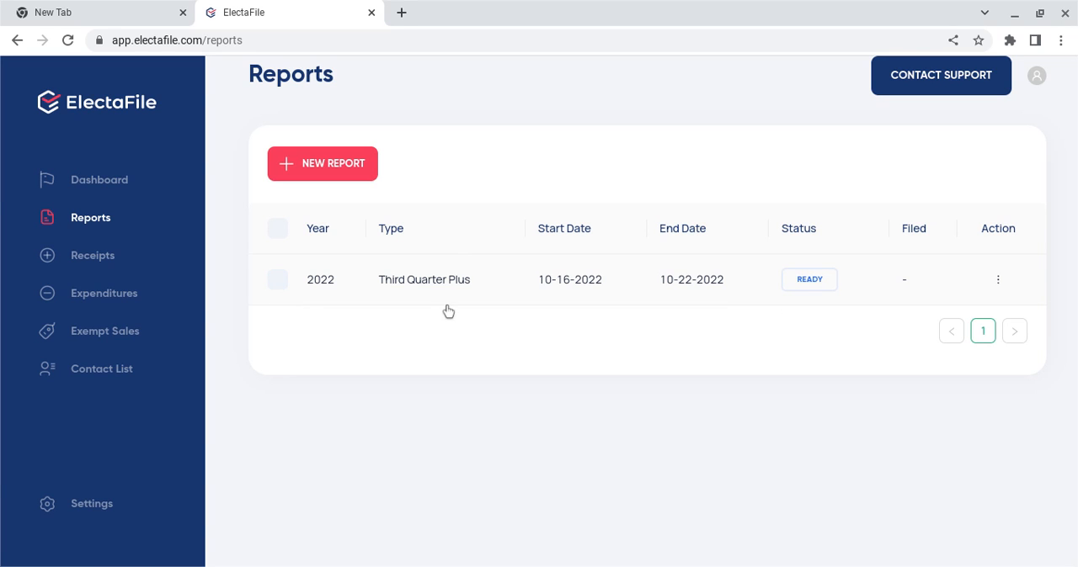
left_click(999, 298)
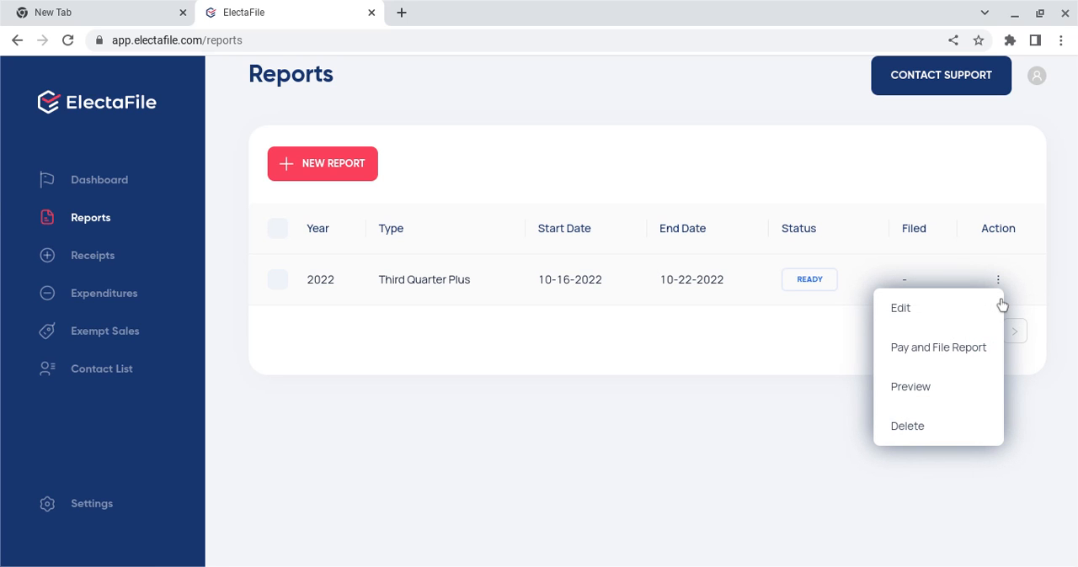